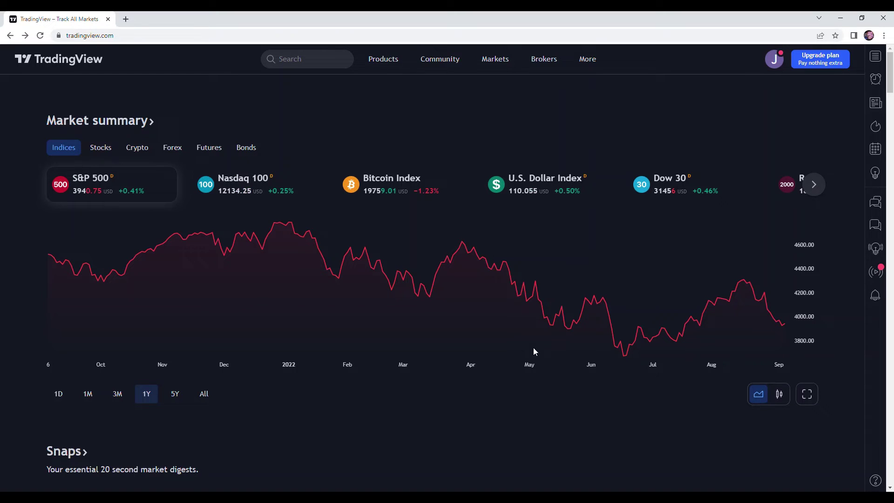
# Locate the Watchlist and details button in the right sidebar of the TradingView home page
pyautogui.moveTo(534, 346)
# Open the watchlist panel, widen it, and browse its symbols such as WTI and GLD
pyautogui.click(875, 57)
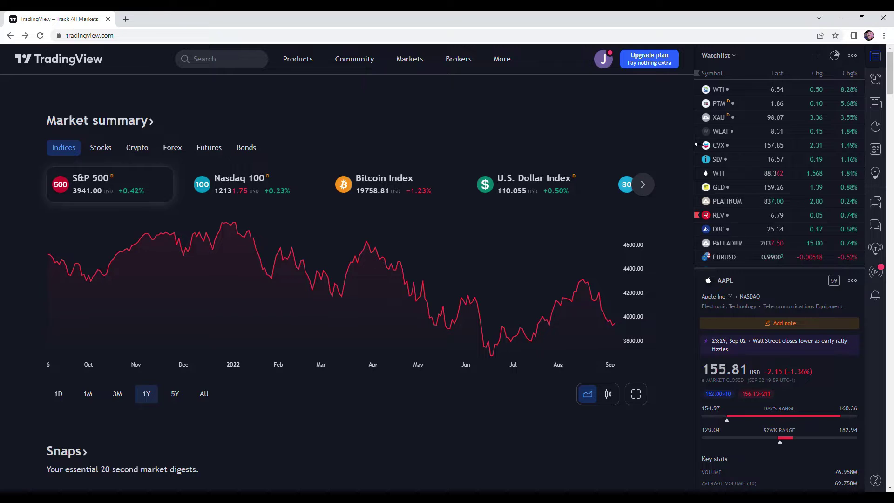
pyautogui.moveTo(694, 145); pyautogui.dragTo(626, 133)
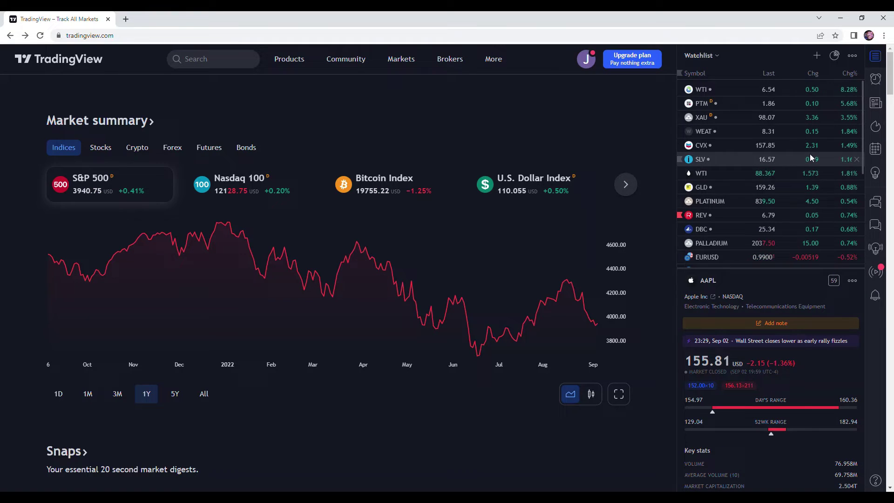
pyautogui.scroll(-5, 809, 159)
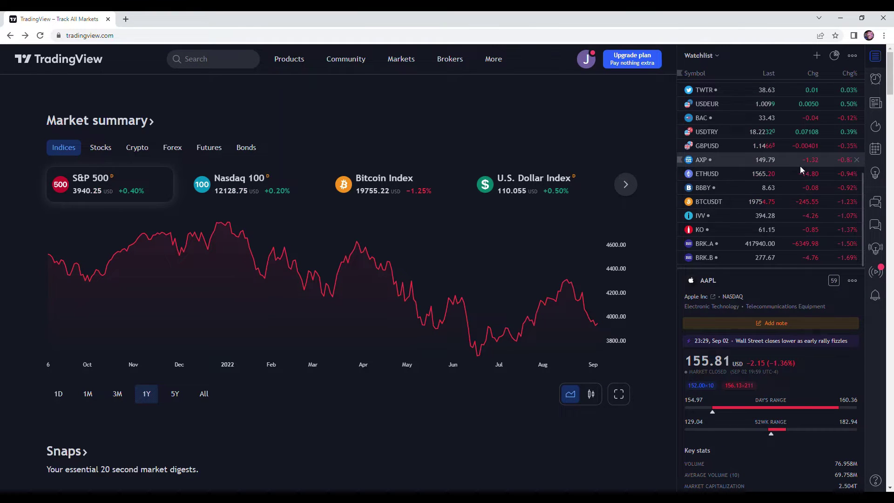
pyautogui.scroll(5, 792, 187)
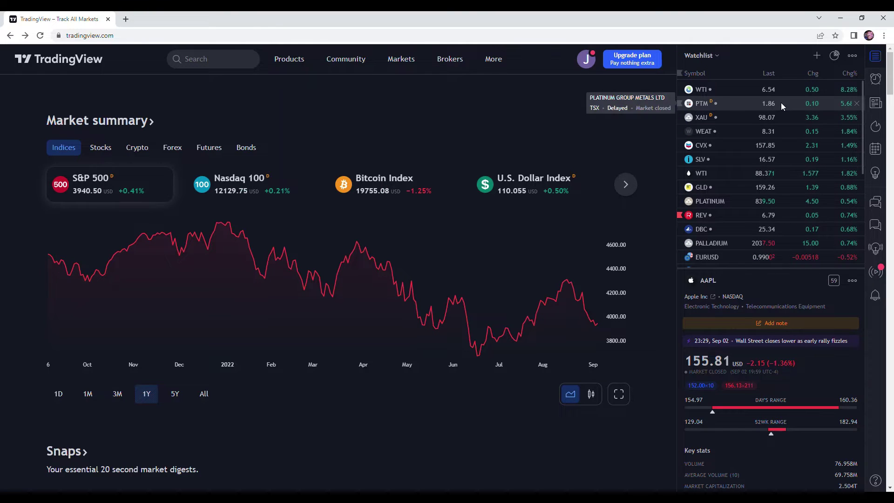
pyautogui.scroll(-5, 779, 104)
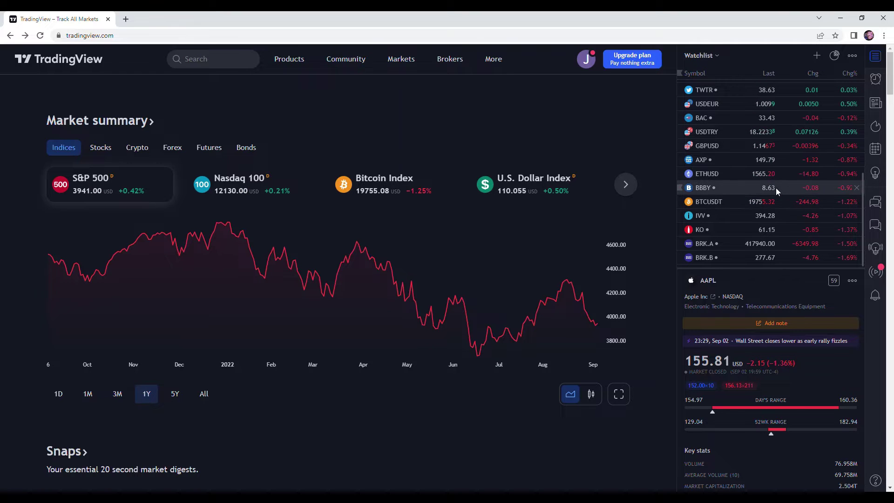
pyautogui.scroll(5, 775, 188)
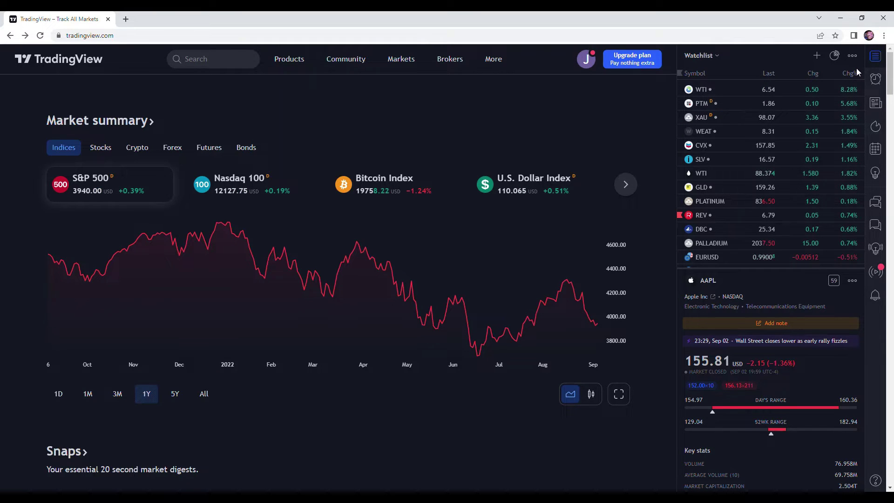
# Add AAPL to the bottom of the watchlist from the Add symbol search
pyautogui.click(816, 56)
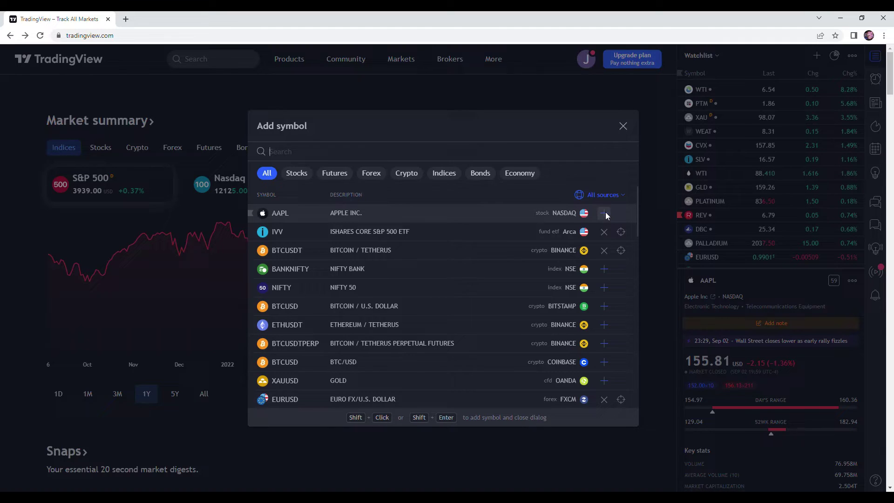
pyautogui.click(375, 212)
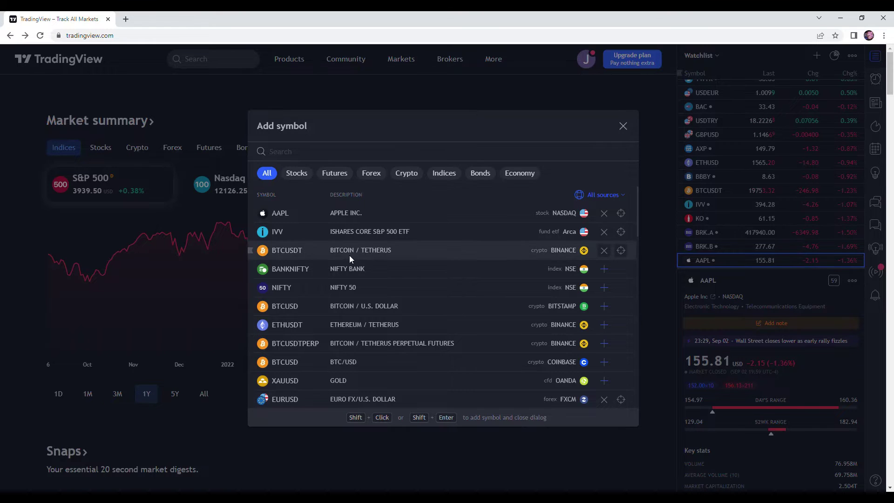
pyautogui.scroll(-10, 349, 255)
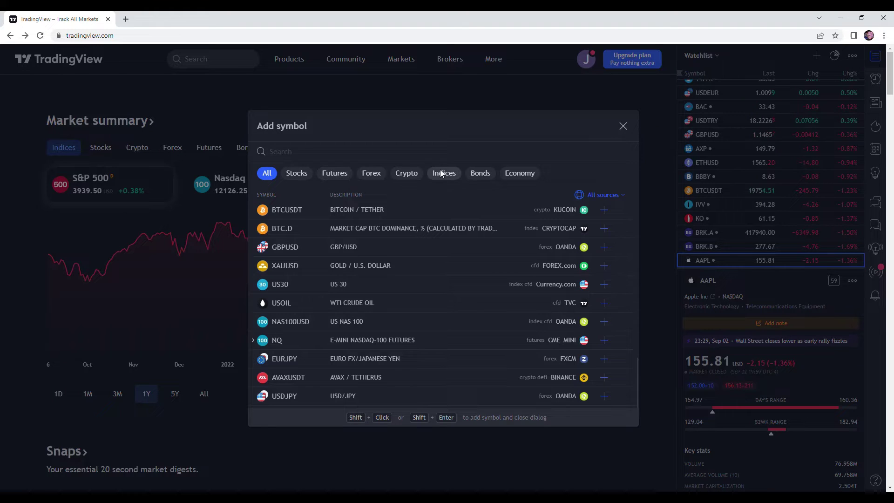
# Add US10Y by searching 'US GOV' among bonds restricted to USA sources
pyautogui.click(468, 176)
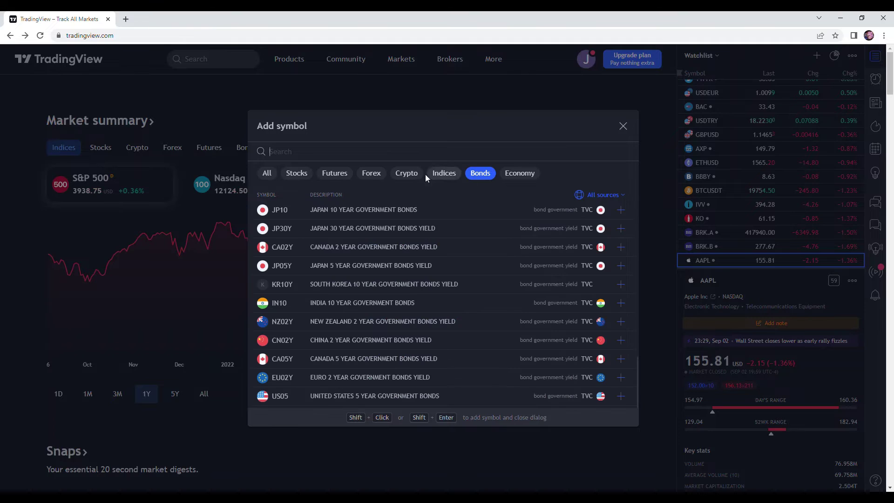
pyautogui.write('US')
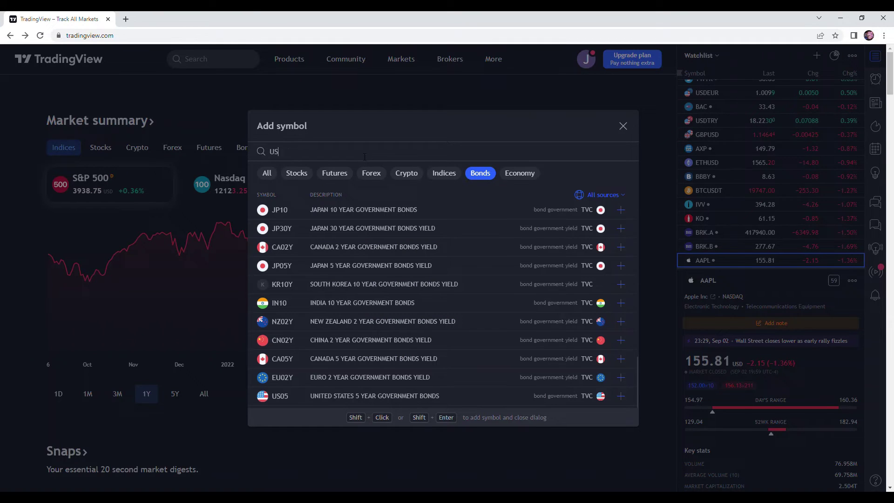
pyautogui.write(' GOV')
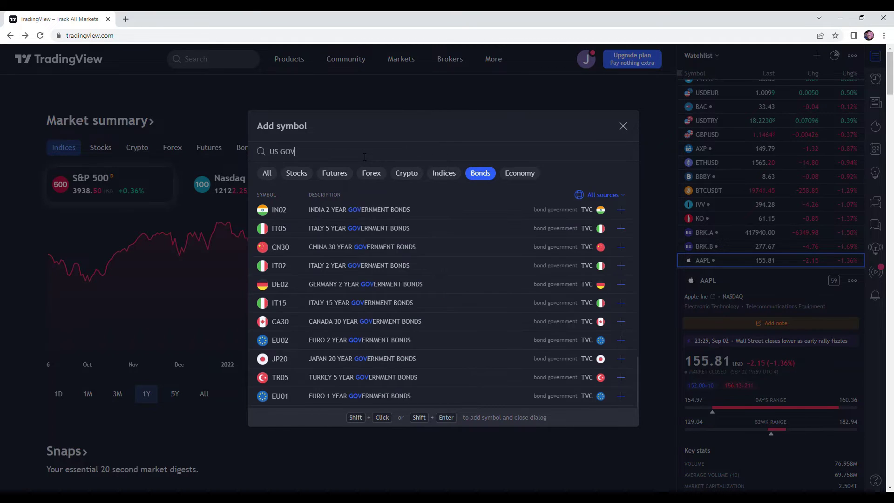
pyautogui.scroll(-7, 378, 220)
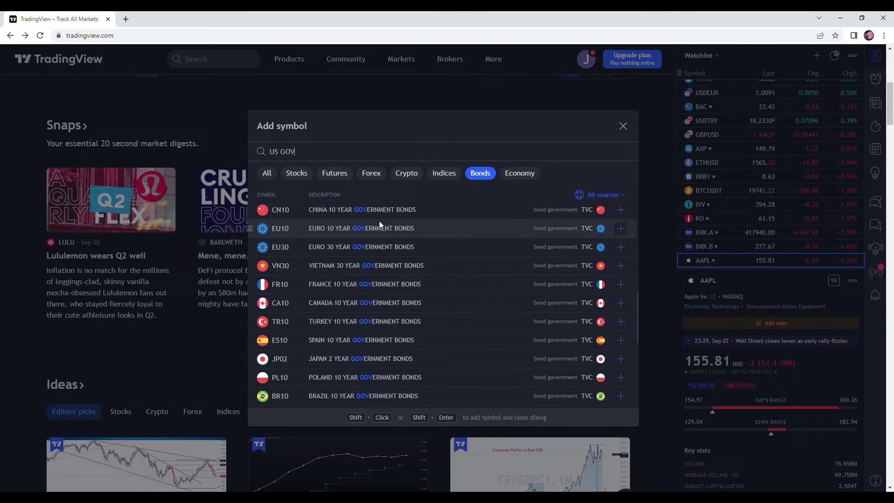
pyautogui.scroll(-8, 444, 252)
pyautogui.click(619, 195)
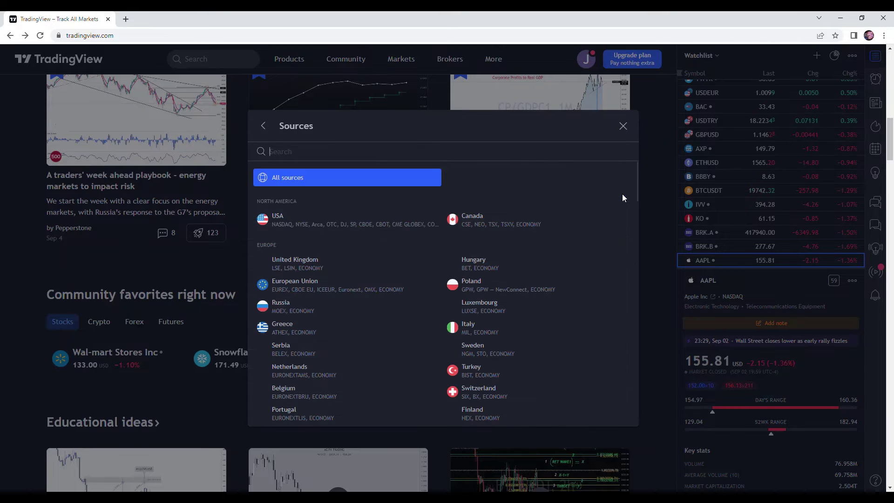
pyautogui.click(276, 220)
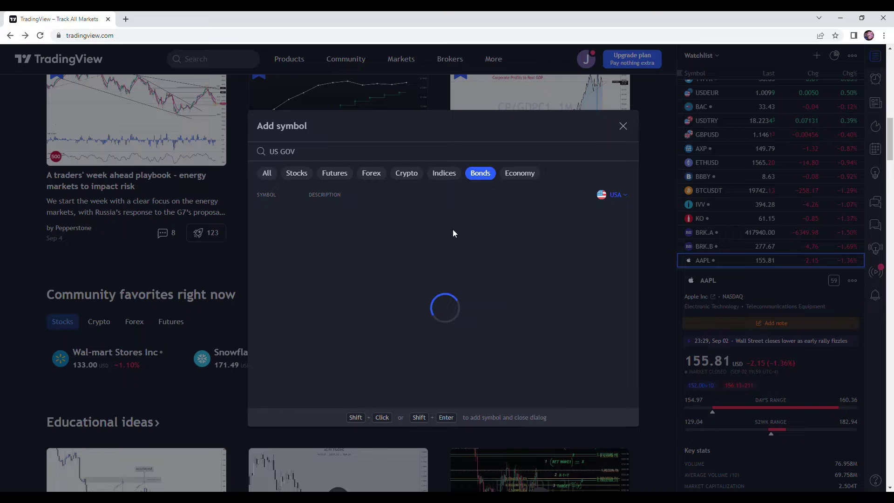
pyautogui.scroll(10, 408, 258)
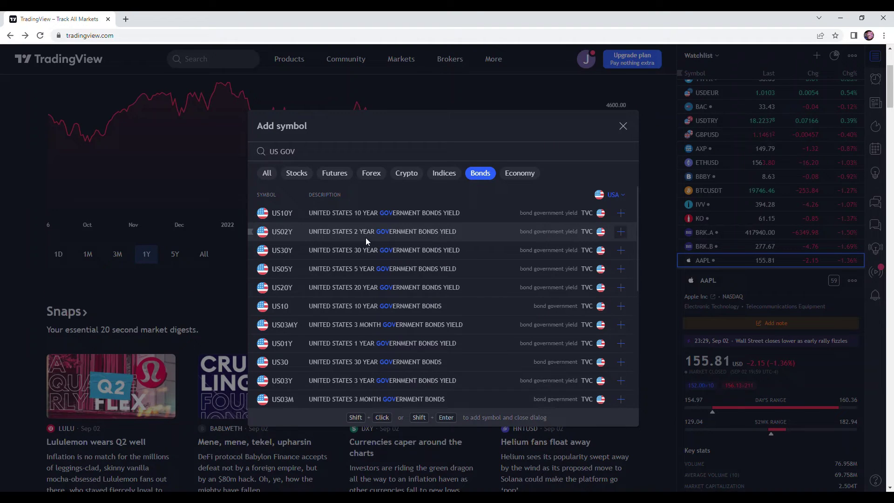
pyautogui.click(343, 217)
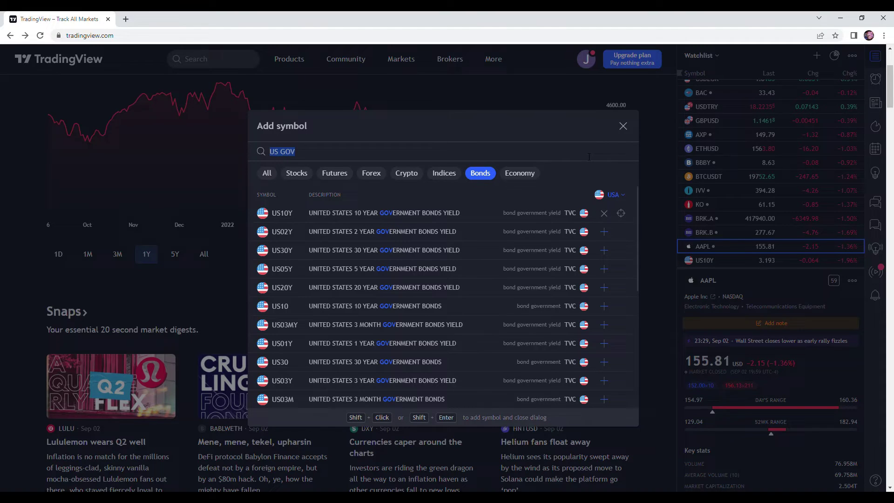
pyautogui.click(623, 126)
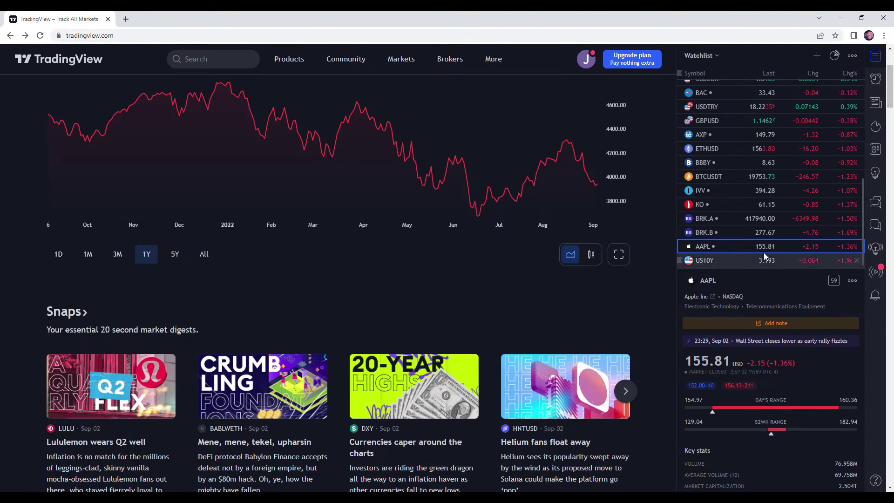
pyautogui.scroll(5, 767, 250)
pyautogui.scroll(1, 766, 247)
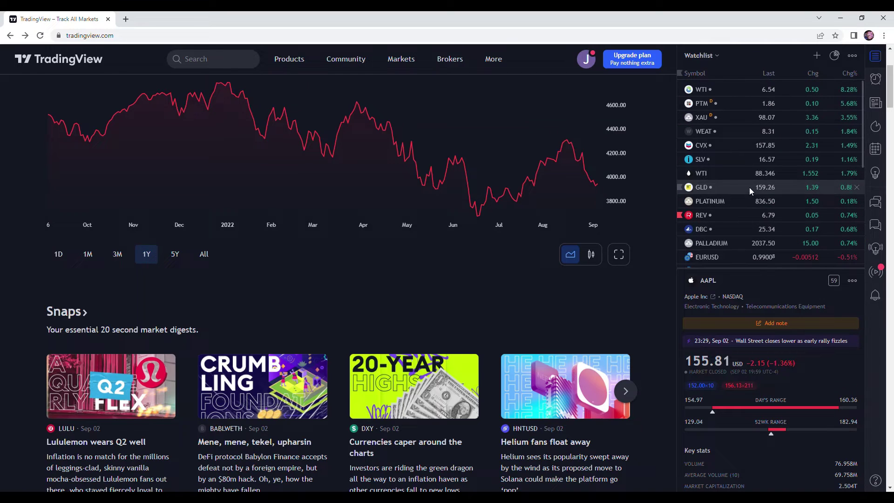
pyautogui.scroll(3, 736, 177)
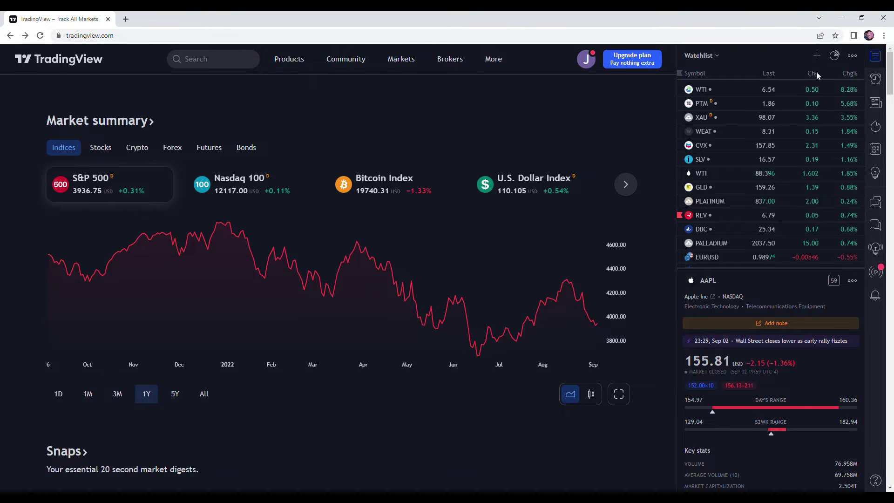
pyautogui.click(834, 56)
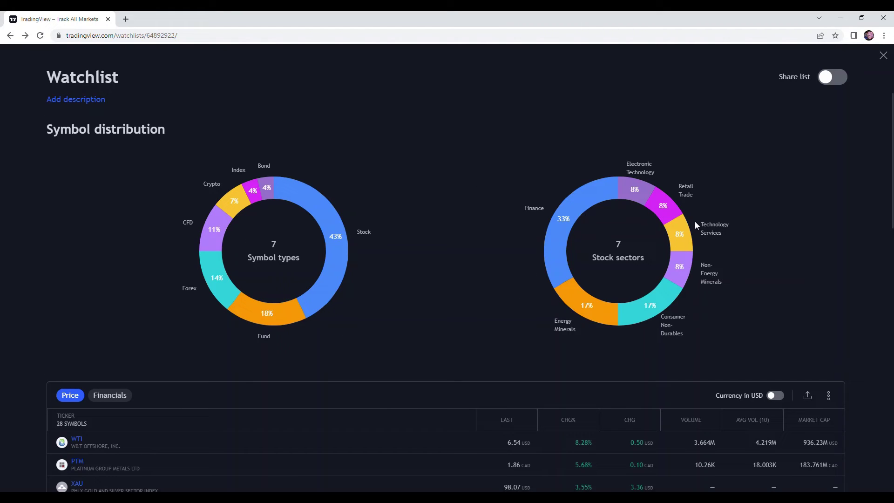
pyautogui.scroll(-8, 730, 203)
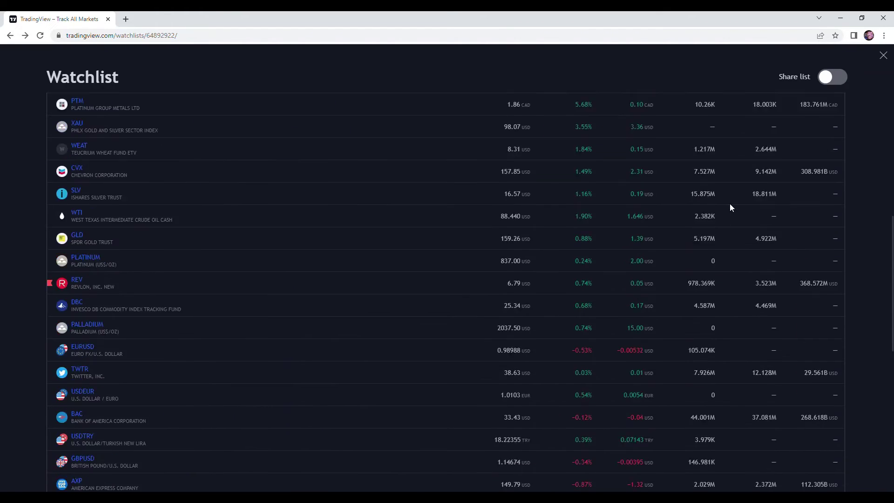
pyautogui.scroll(-3, 729, 204)
pyautogui.scroll(11, 730, 210)
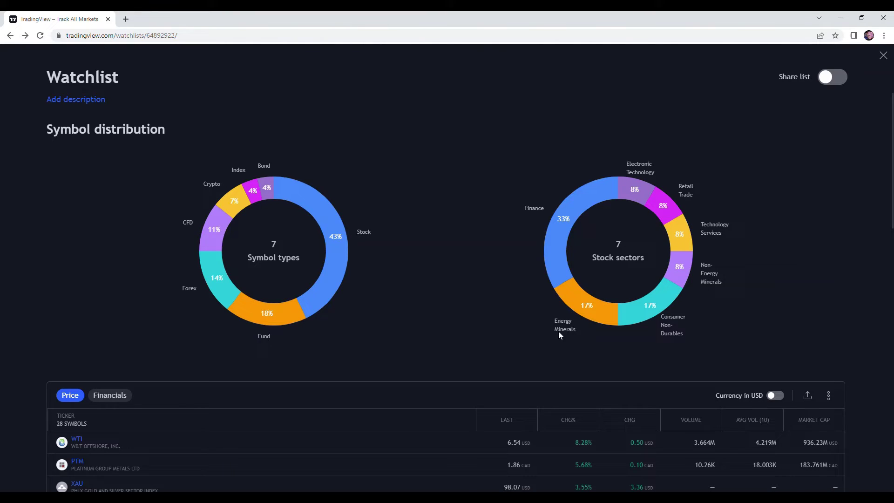
pyautogui.scroll(-6, 518, 217)
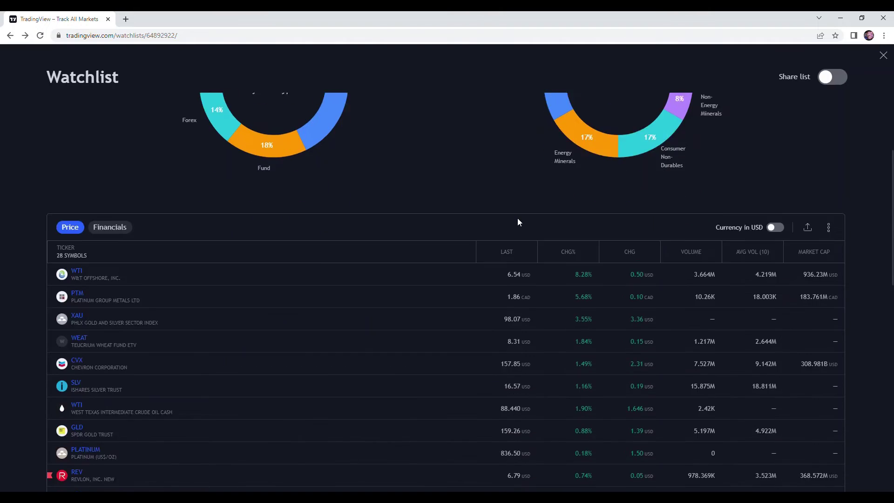
pyautogui.scroll(1, 479, 252)
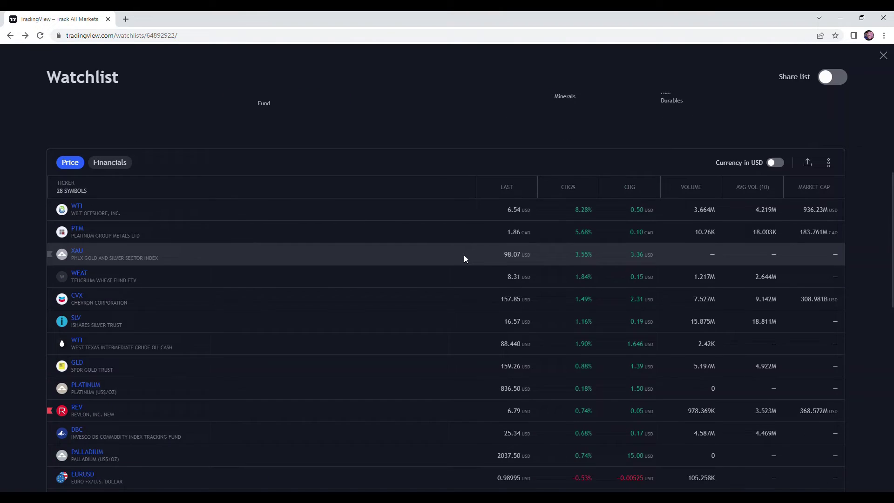
pyautogui.scroll(-8, 458, 257)
pyautogui.scroll(9, 458, 257)
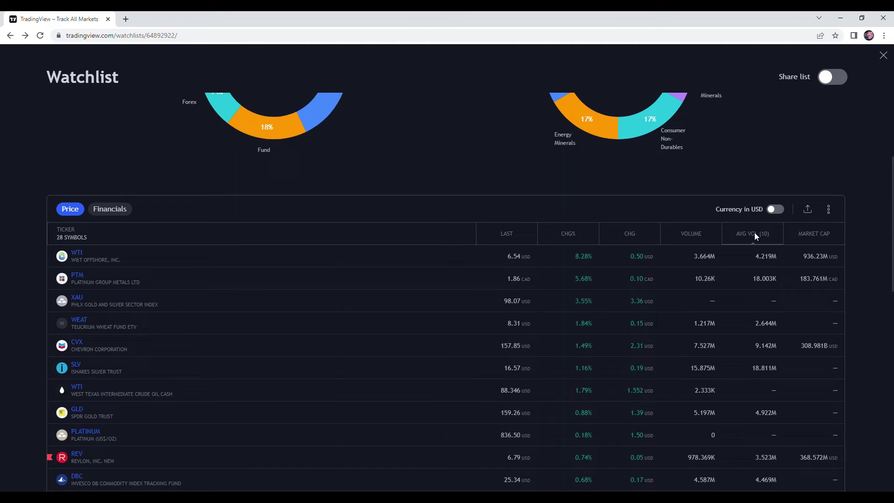
pyautogui.click(633, 236)
pyautogui.click(636, 236)
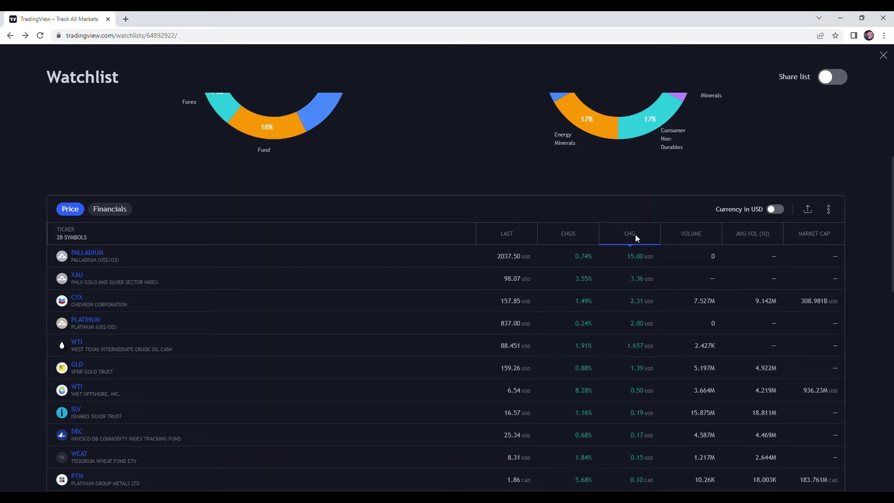
pyautogui.click(576, 234)
pyautogui.click(574, 234)
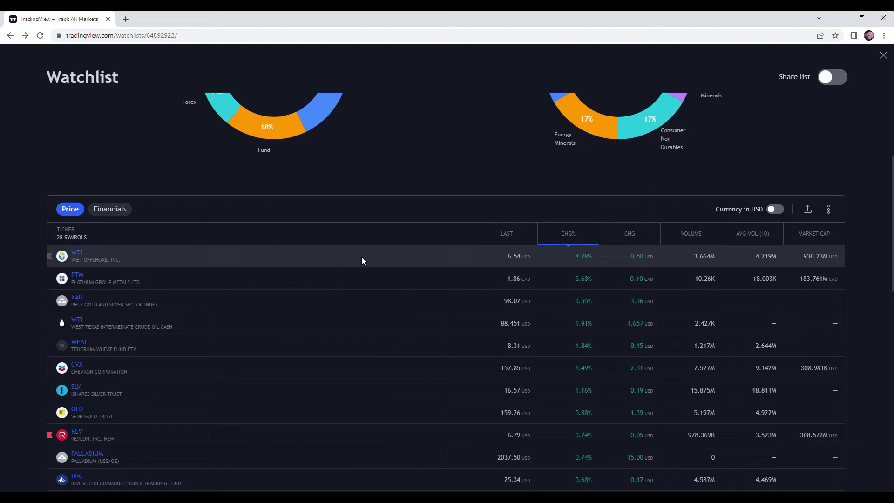
pyautogui.scroll(-1, 371, 254)
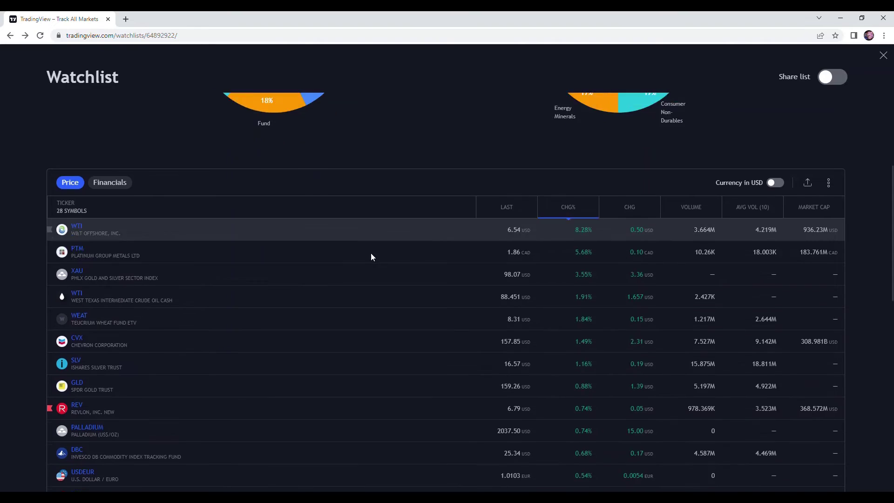
pyautogui.scroll(-2, 463, 263)
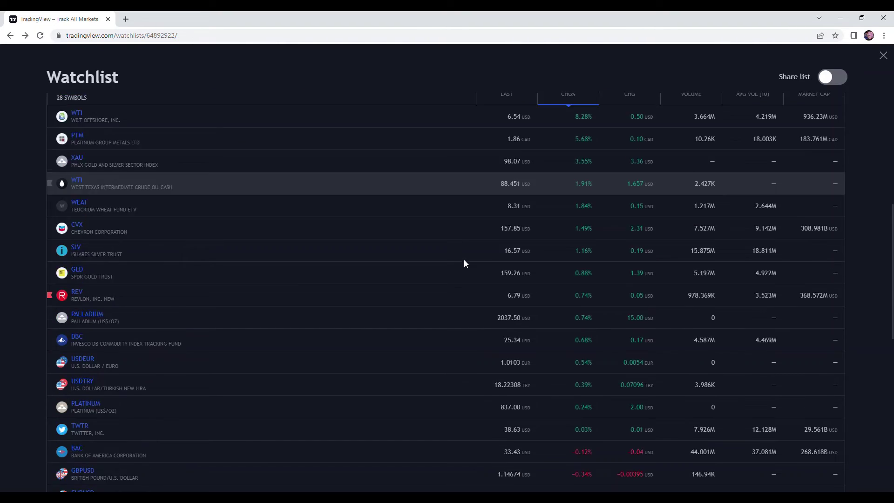
pyautogui.scroll(4, 463, 264)
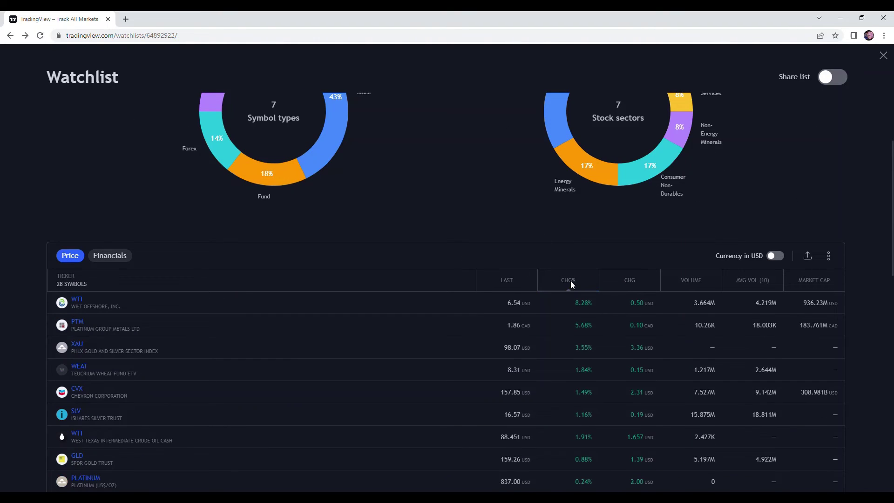
pyautogui.click(571, 281)
pyautogui.scroll(-1, 506, 284)
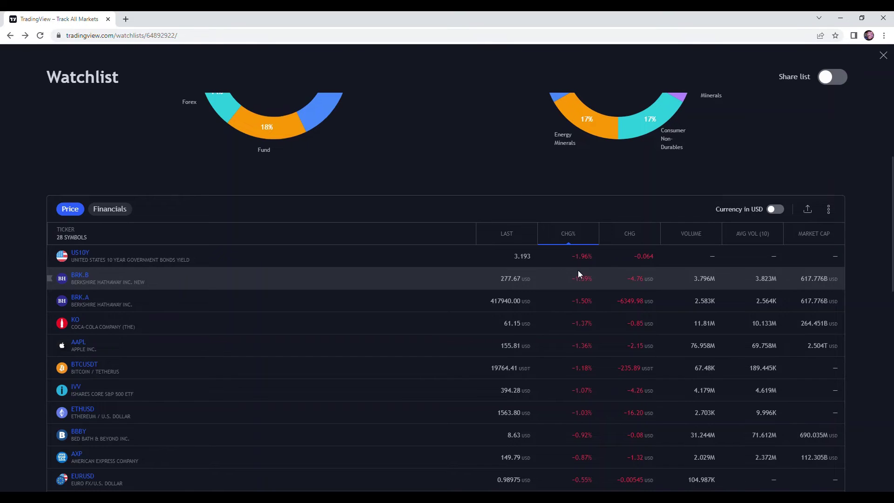
pyautogui.scroll(-5, 574, 277)
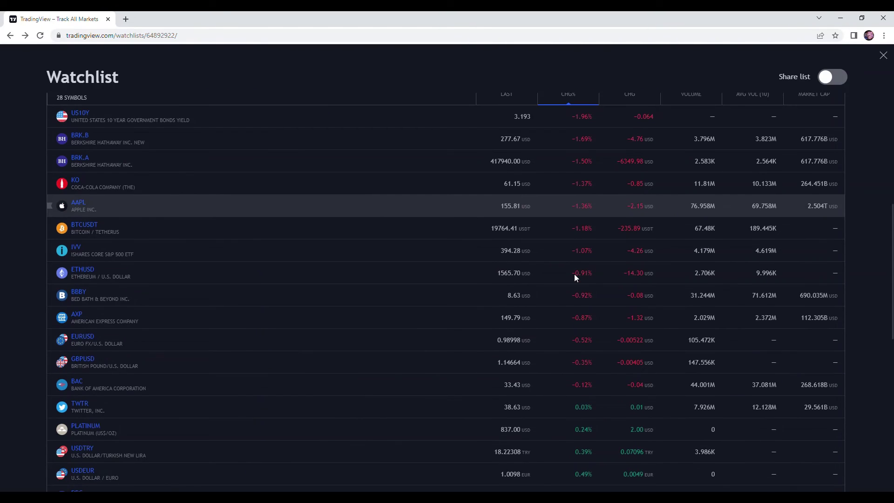
pyautogui.scroll(3, 574, 277)
pyautogui.scroll(2, 574, 277)
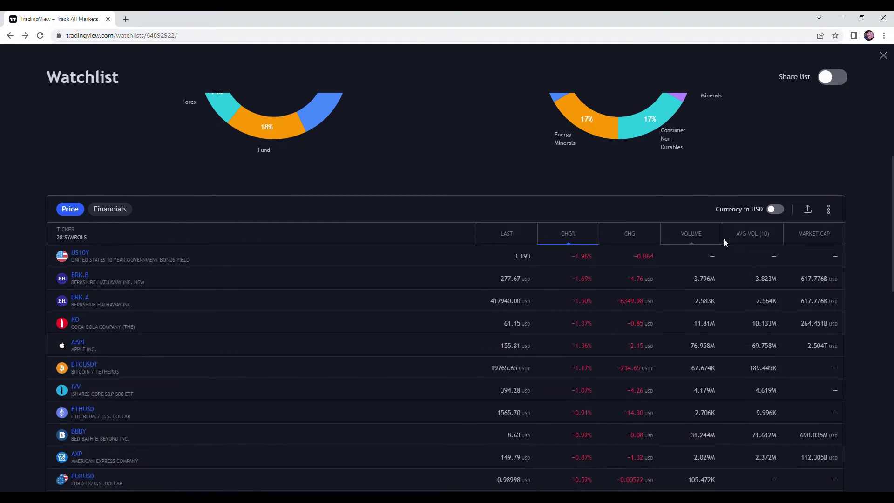
pyautogui.click(821, 235)
pyautogui.click(814, 235)
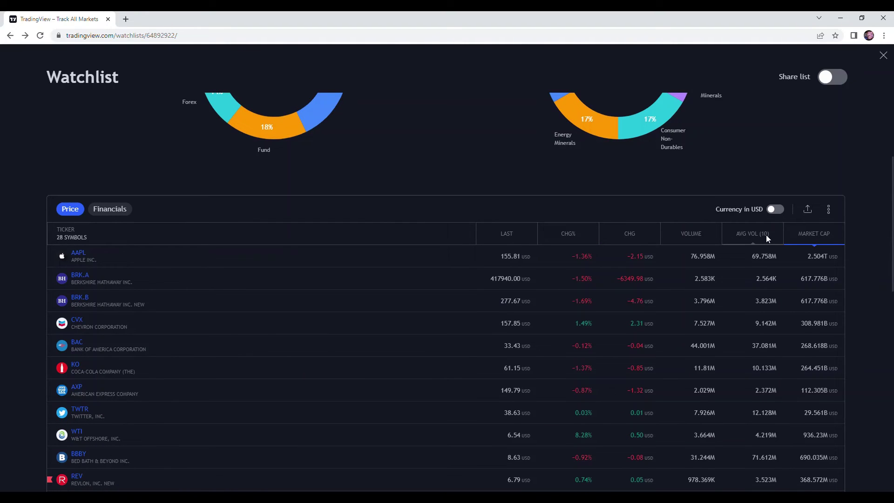
pyautogui.click(683, 234)
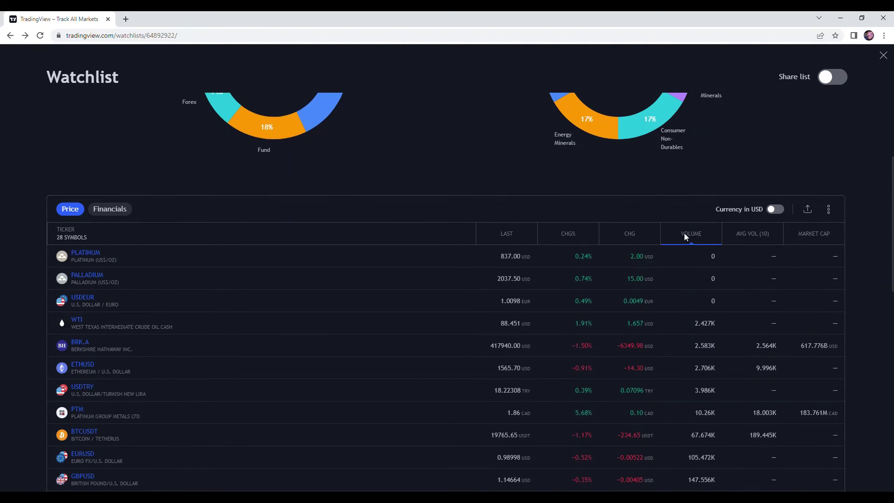
pyautogui.click(683, 234)
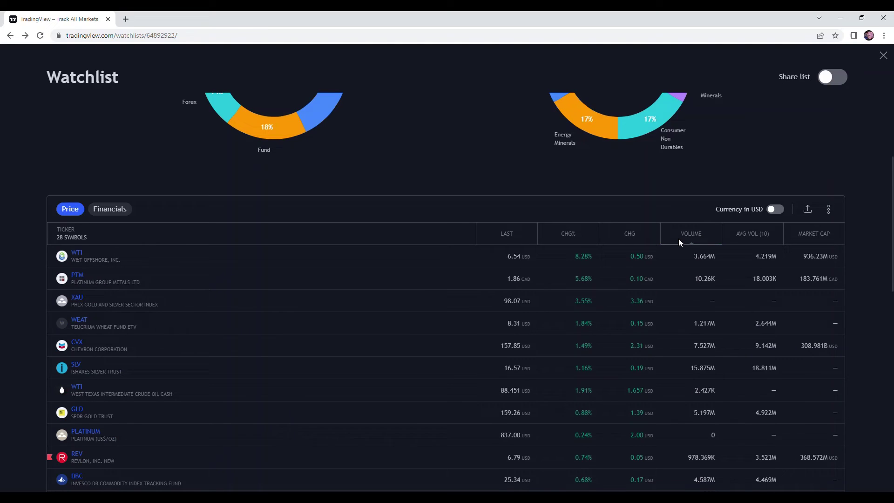
pyautogui.scroll(4, 641, 282)
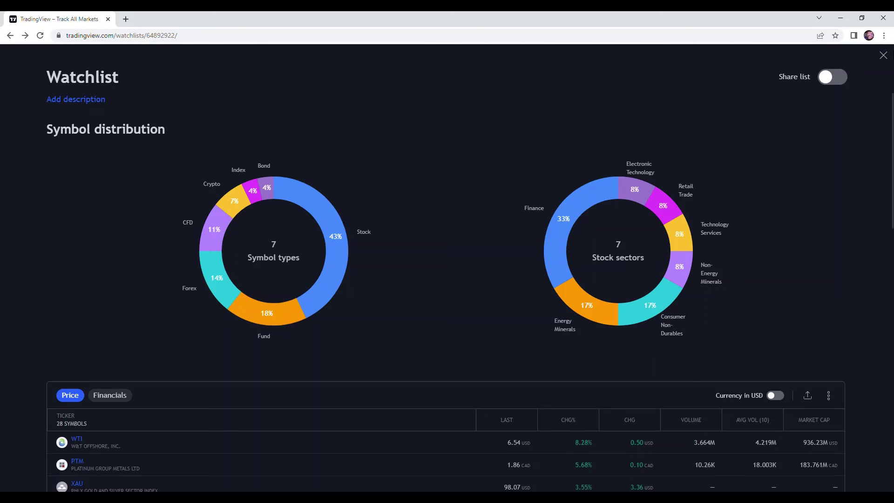
# Close the full-page watchlist and open the SLV symbol page from the sidebar
pyautogui.click(882, 56)
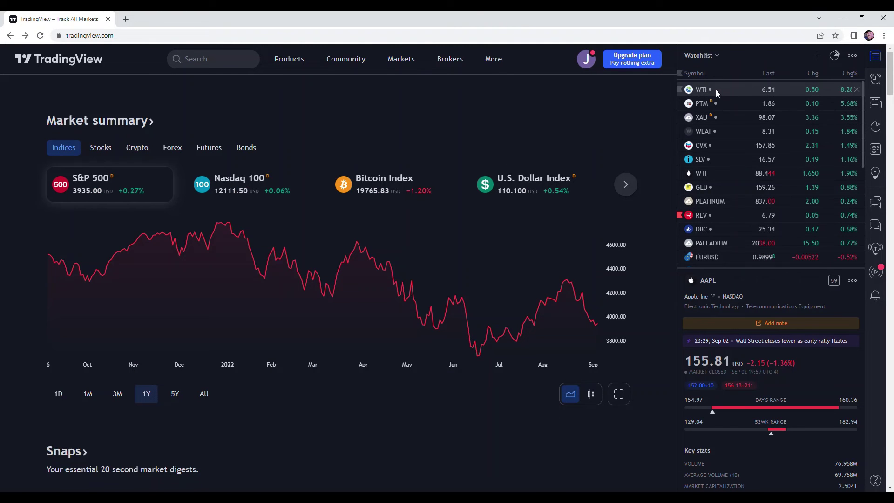
pyautogui.click(719, 159)
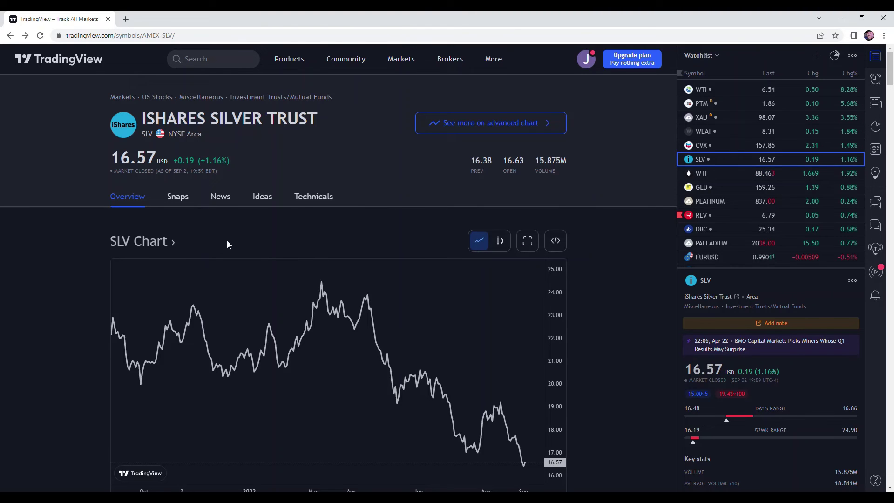
# Browse the iShares Silver Trust page, then switch to GLD from the watchlist
pyautogui.scroll(-1, 250, 245)
pyautogui.scroll(-2, 249, 248)
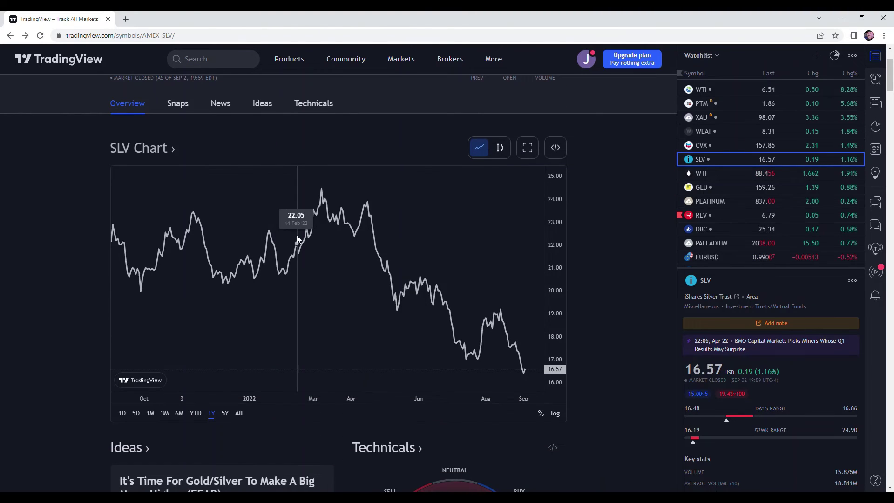
pyautogui.scroll(-3, 338, 246)
pyautogui.scroll(4, 339, 233)
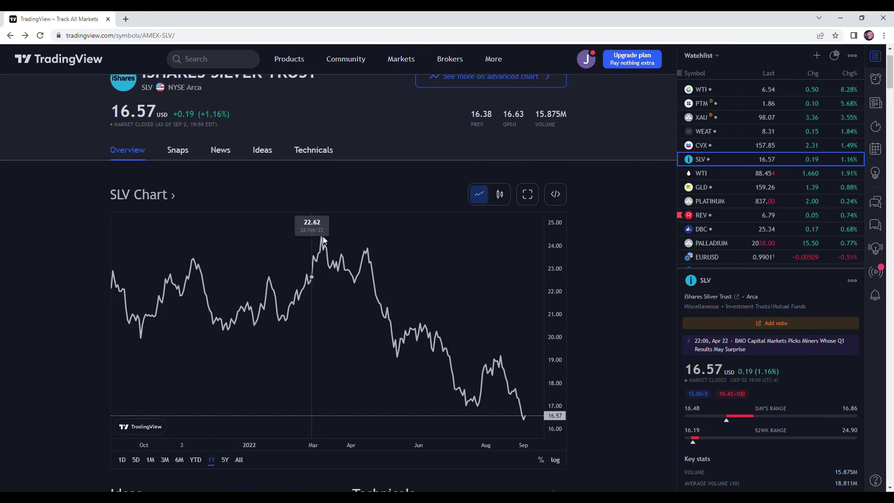
pyautogui.scroll(1, 362, 262)
pyautogui.scroll(-7, 377, 259)
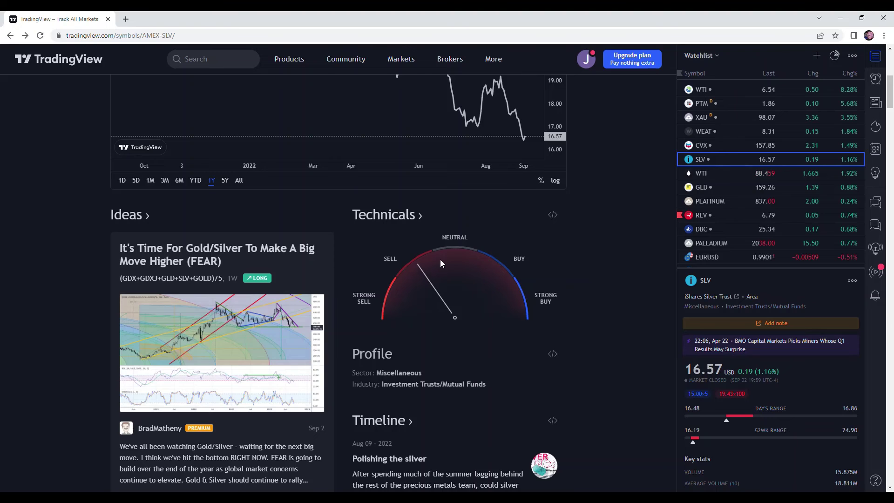
pyautogui.scroll(3, 415, 412)
pyautogui.scroll(4, 414, 412)
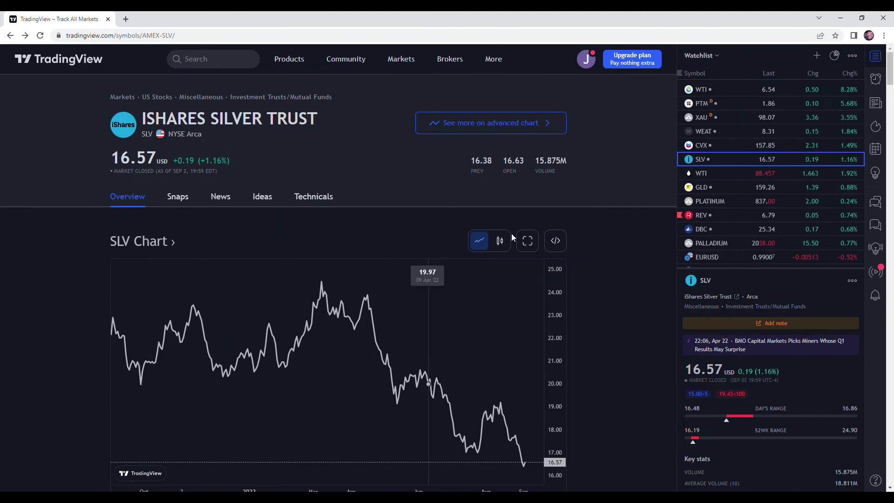
pyautogui.click(720, 186)
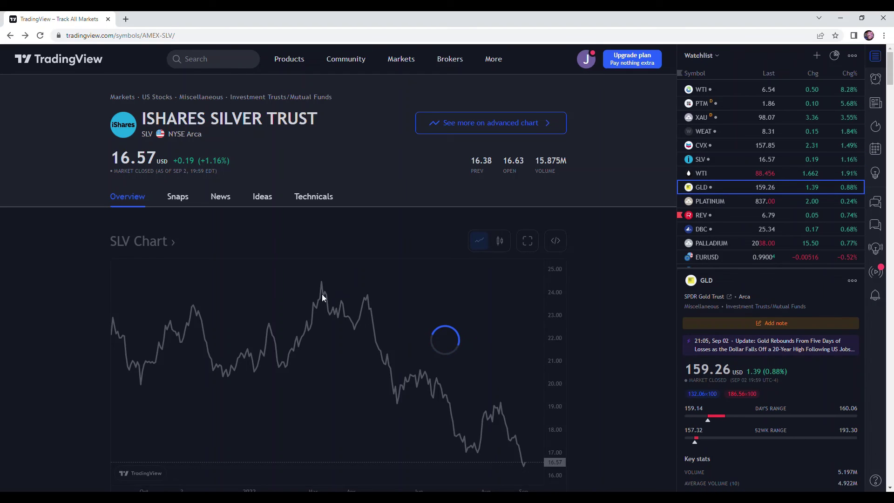
# Display the GLD one-year overview chart as candlesticks instead of a line
pyautogui.scroll(-2, 326, 279)
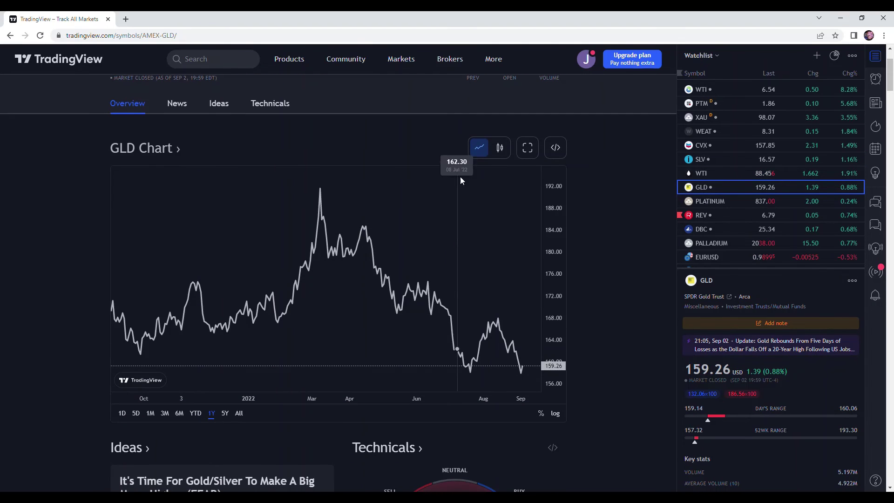
pyautogui.click(501, 149)
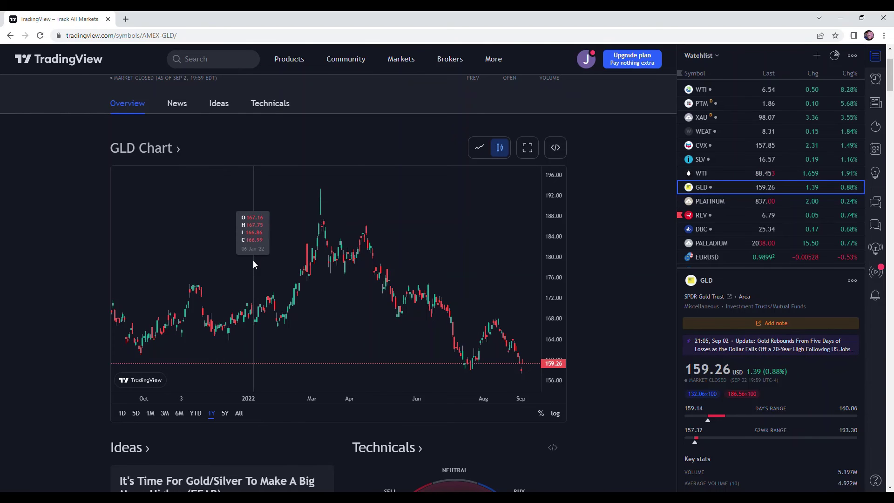
pyautogui.scroll(1, 331, 233)
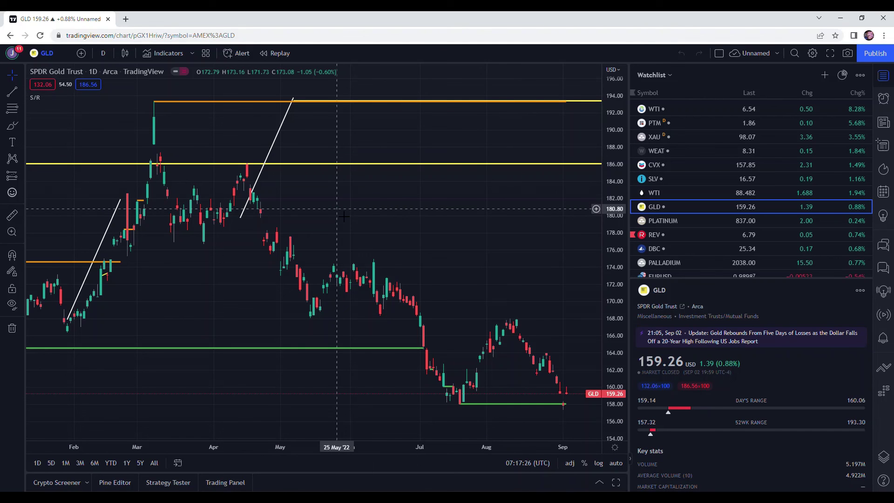
# Widen the GLD chart area by moving the chart/watchlist divider to the right
pyautogui.moveTo(634, 138); pyautogui.dragTo(723, 138)
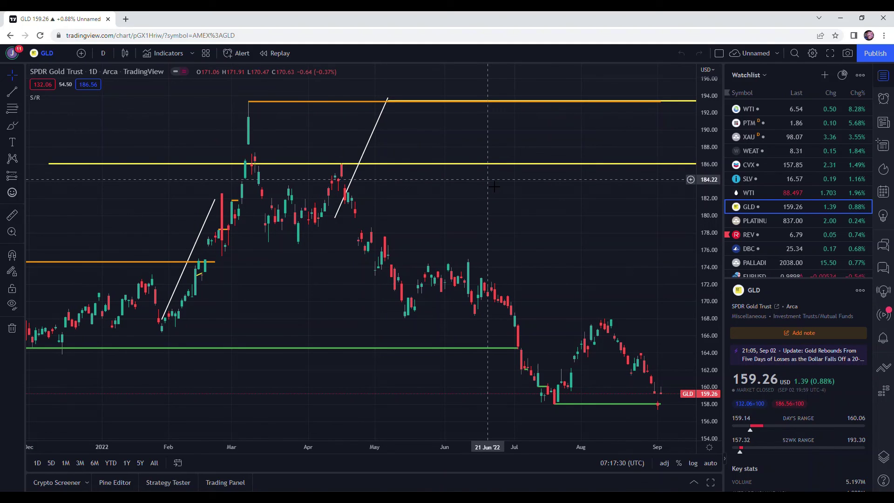